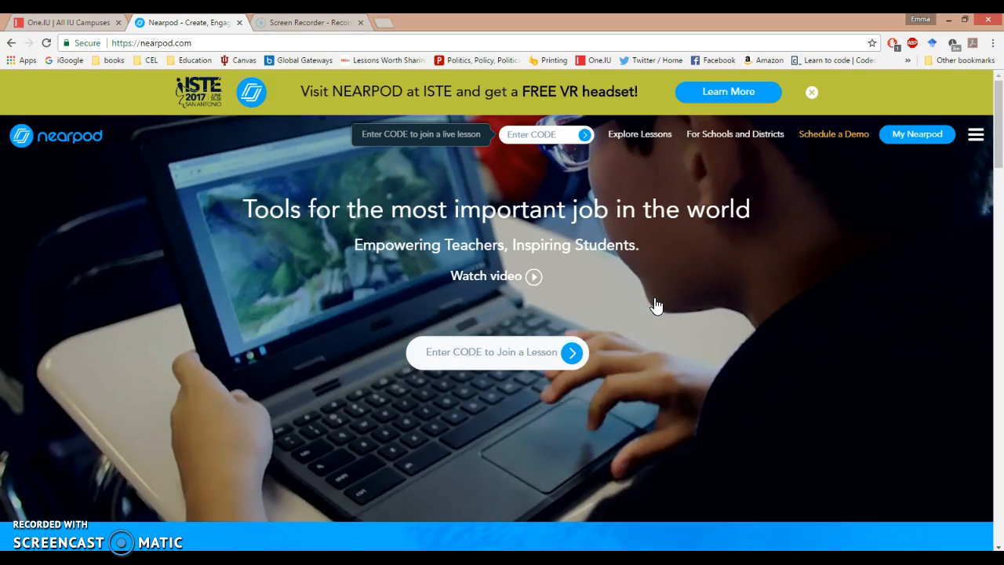
- Start a new lesson and open the content types available for its first slide
click(508, 464)
click(486, 472)
click(537, 411)
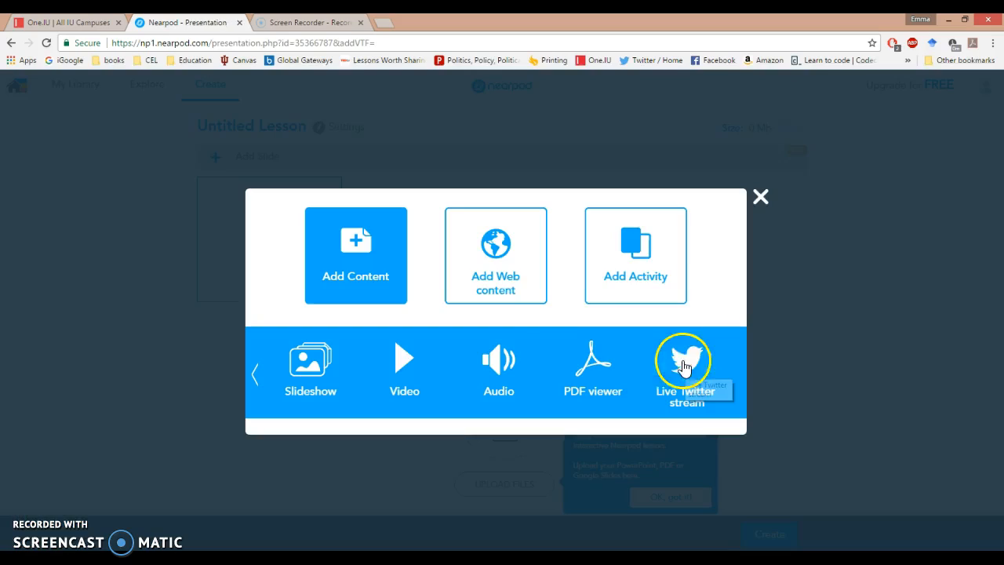
- Examine the web page option and the activity types available for a new slide without adding any
click(489, 250)
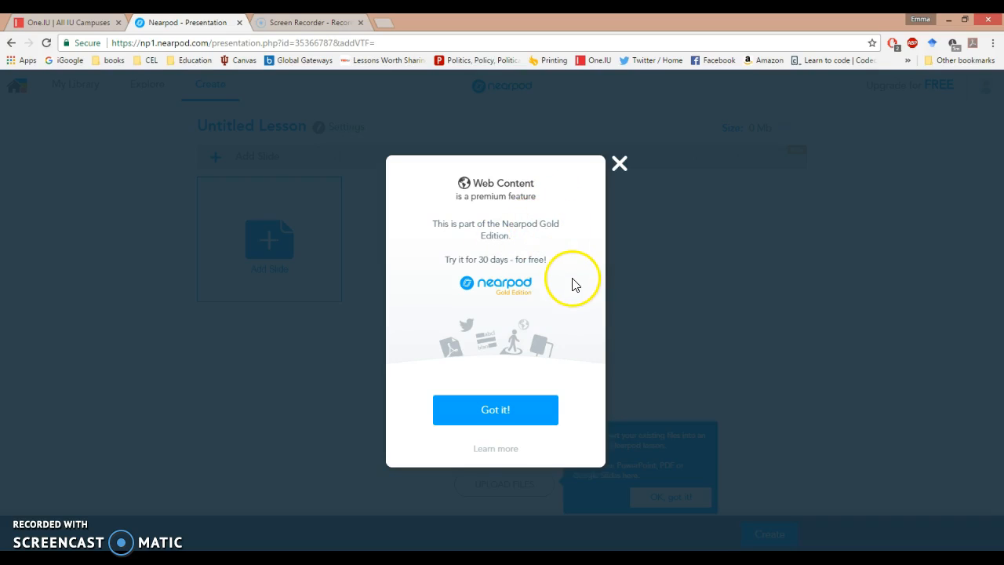
click(497, 409)
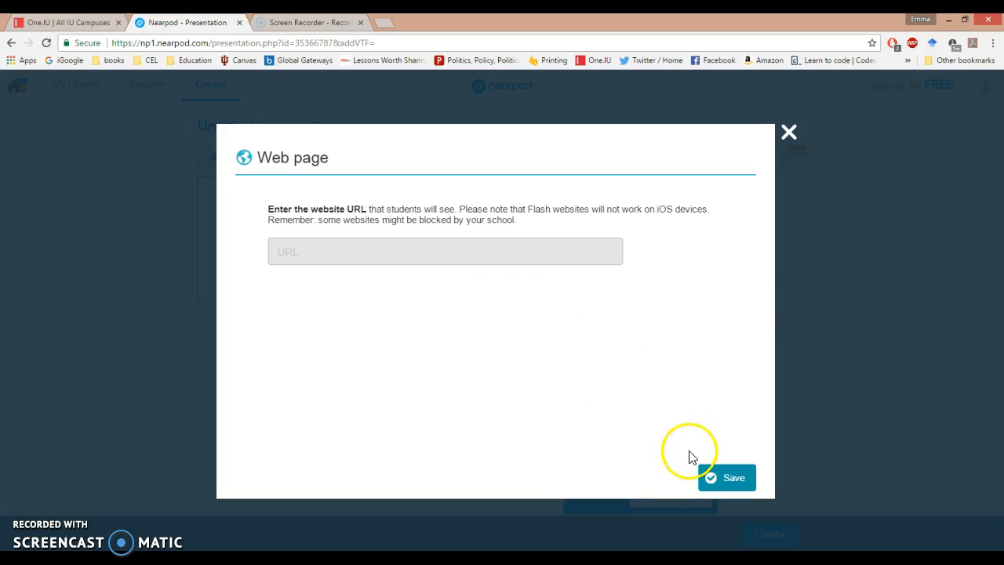
click(787, 131)
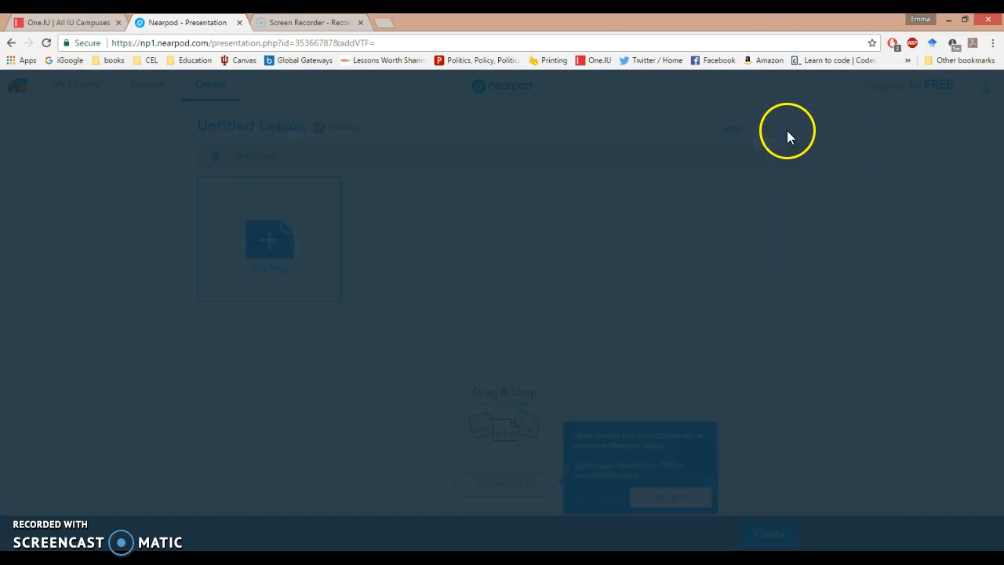
click(271, 238)
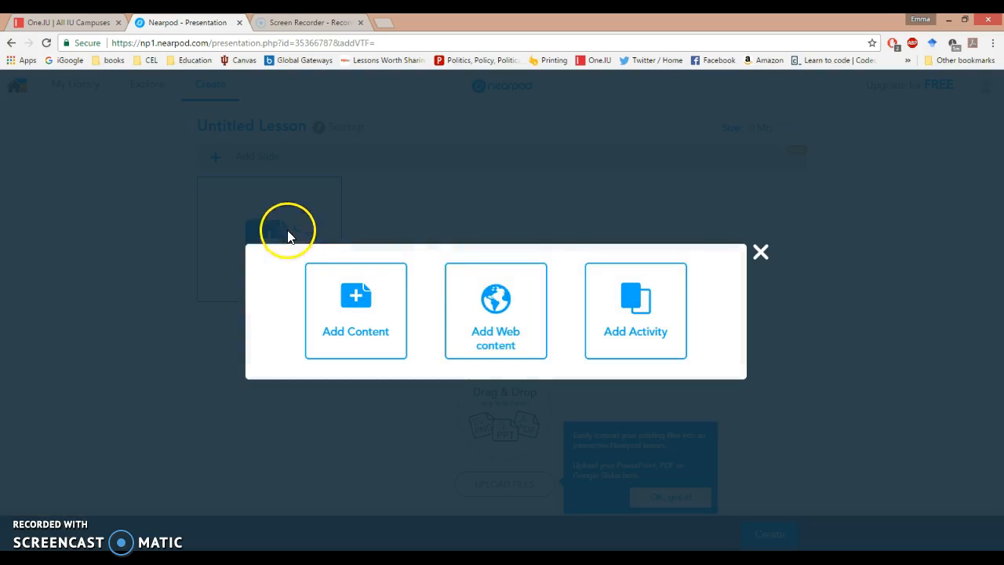
click(646, 323)
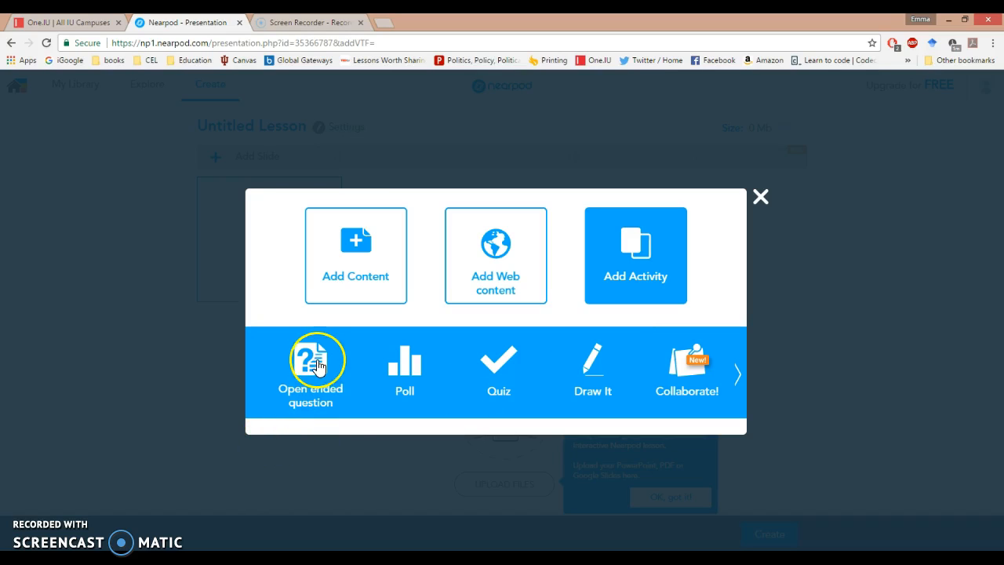
click(413, 370)
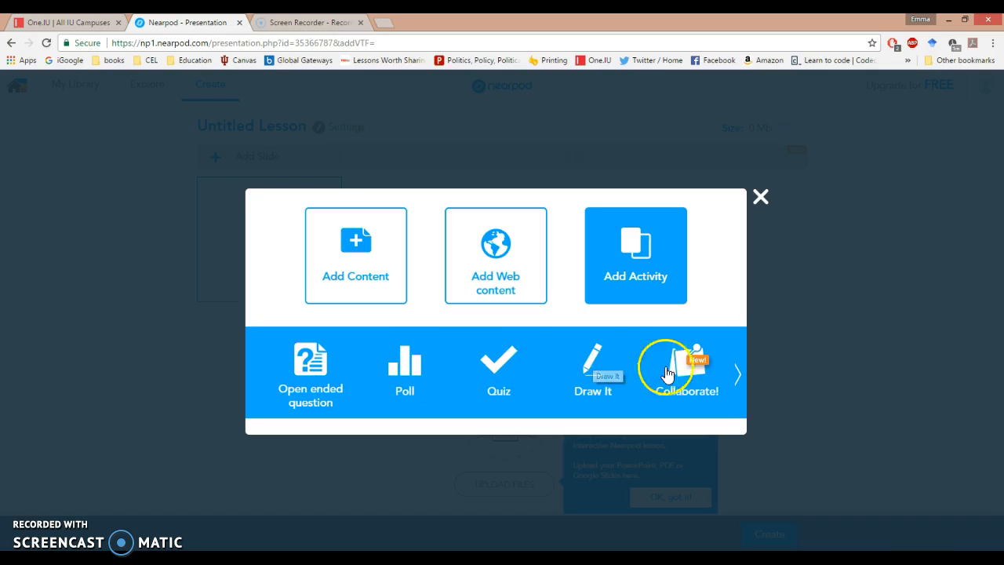
click(736, 375)
click(736, 375)
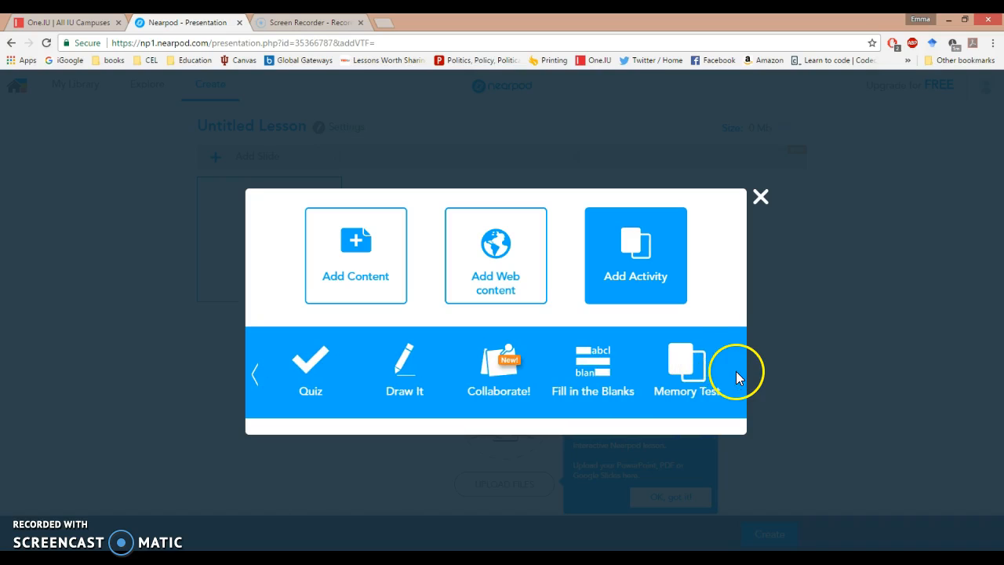
click(765, 201)
click(673, 281)
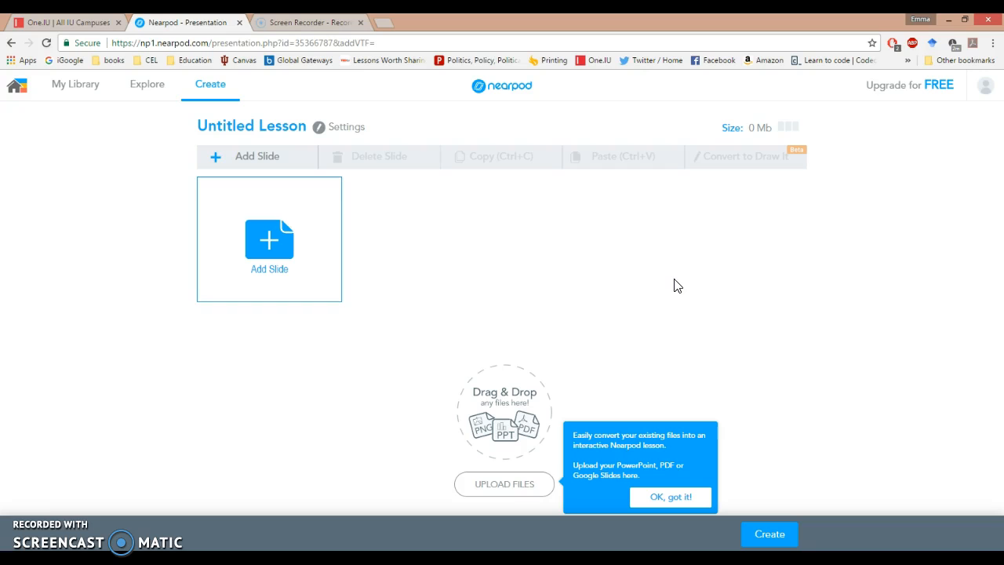
click(665, 282)
- Add an open-ended question activity asking "What did you do over summer break?" and save it
click(285, 244)
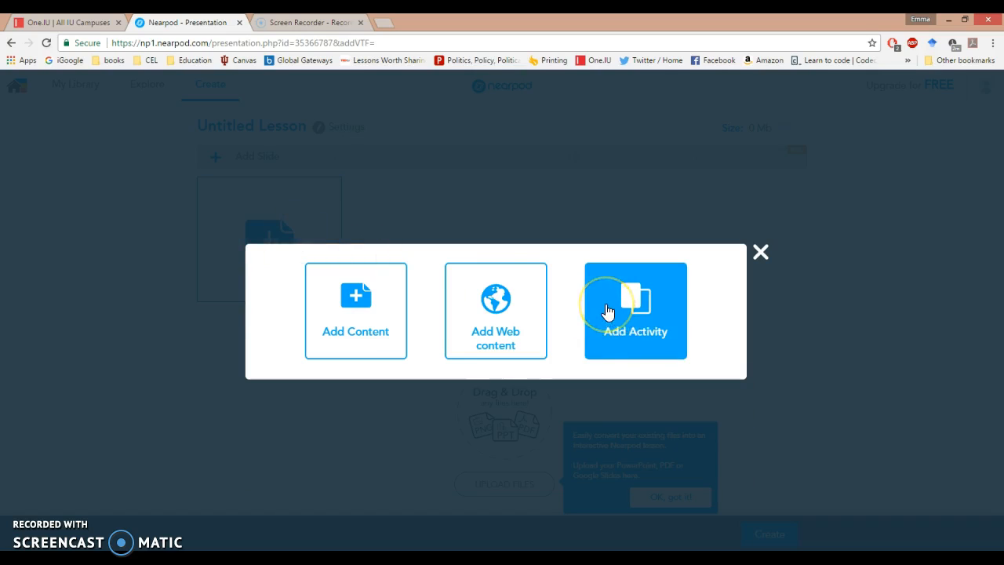
click(608, 311)
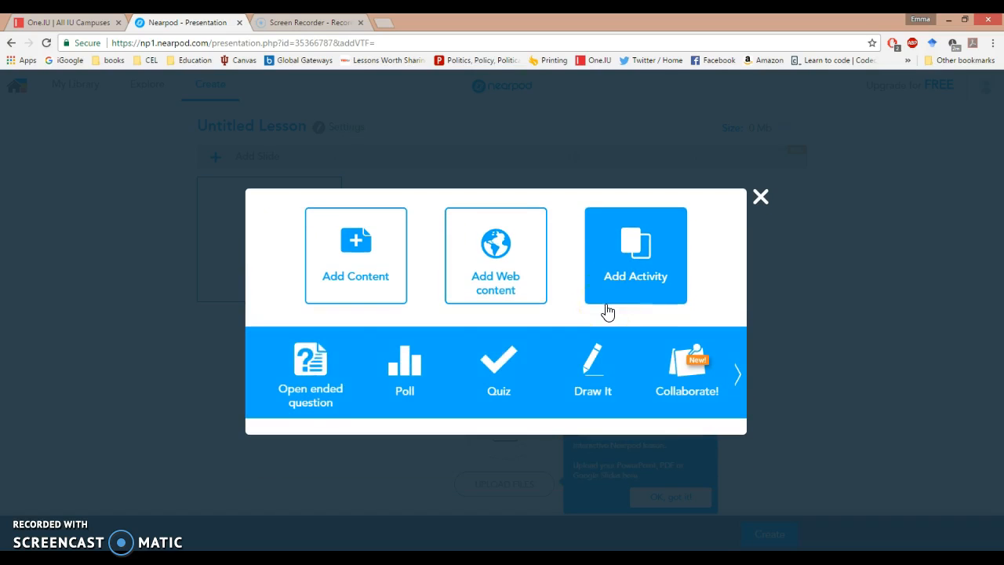
click(304, 363)
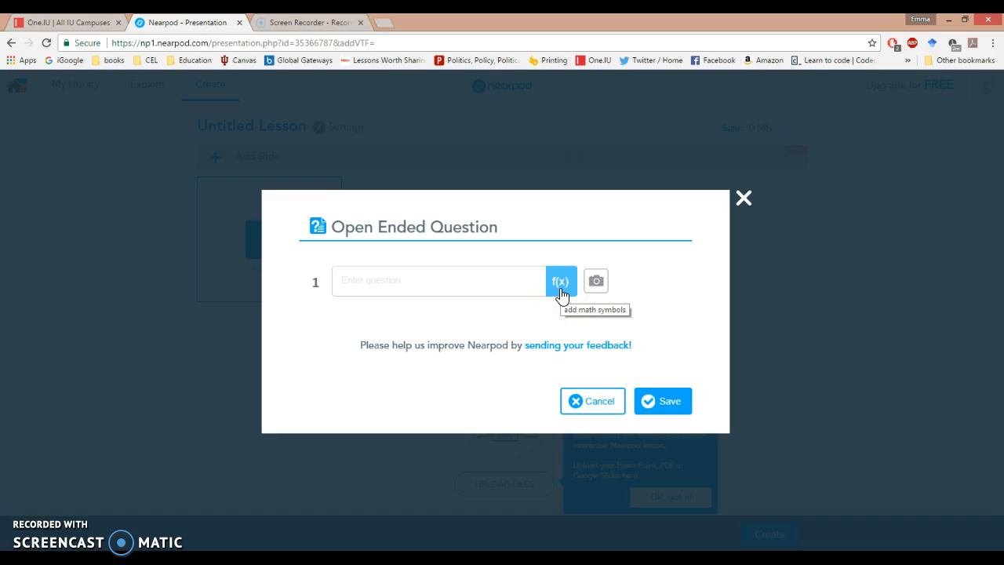
click(594, 282)
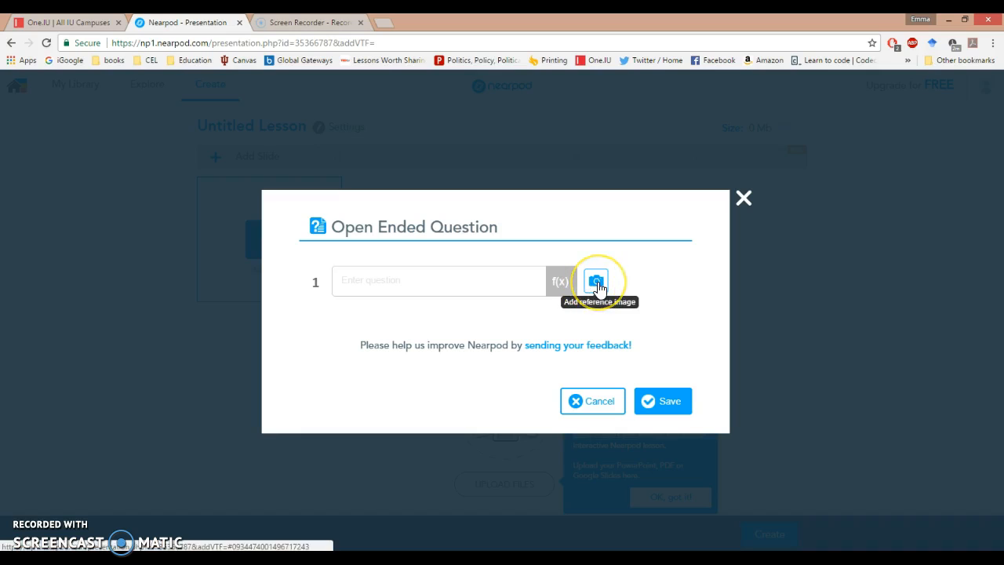
click(445, 274)
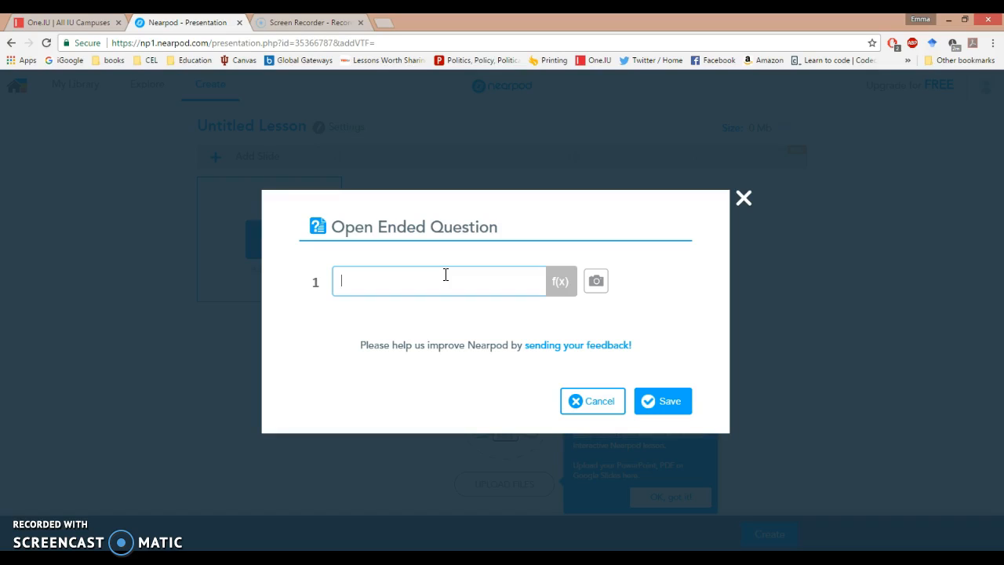
text(What did you do over summer bre)
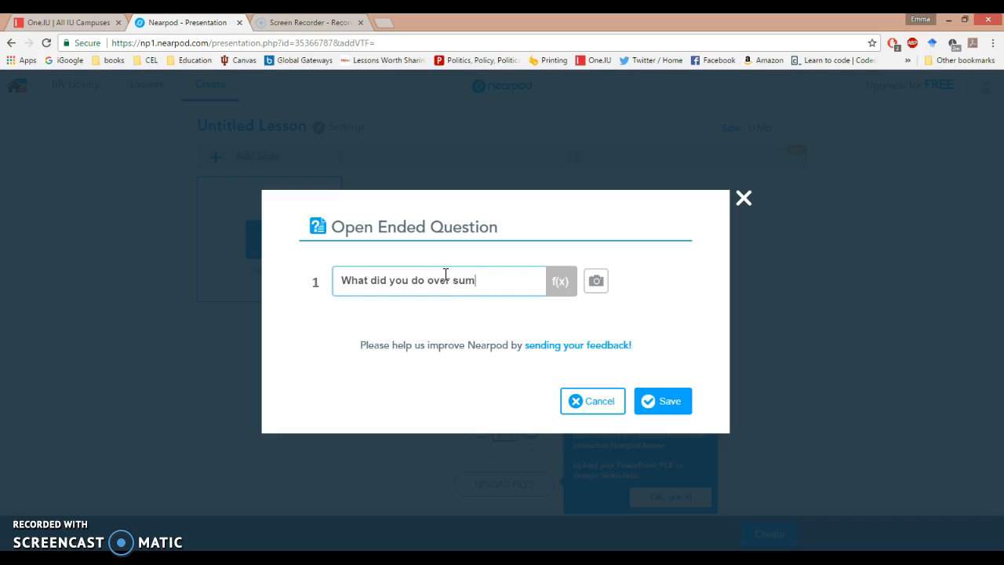
text(ak?)
click(651, 401)
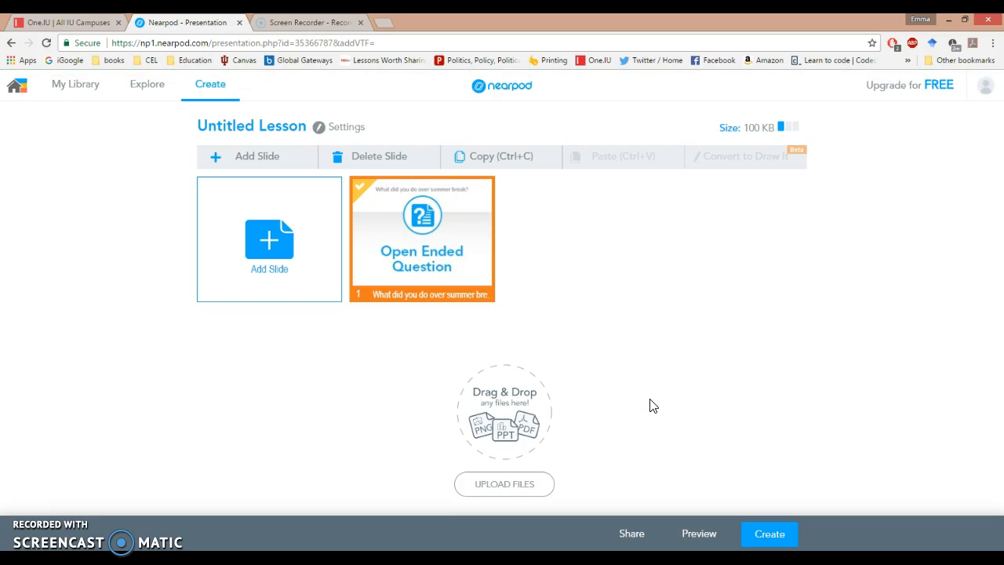
- Preview the question slide and view the options for sharing an editable copy of the lesson
click(693, 534)
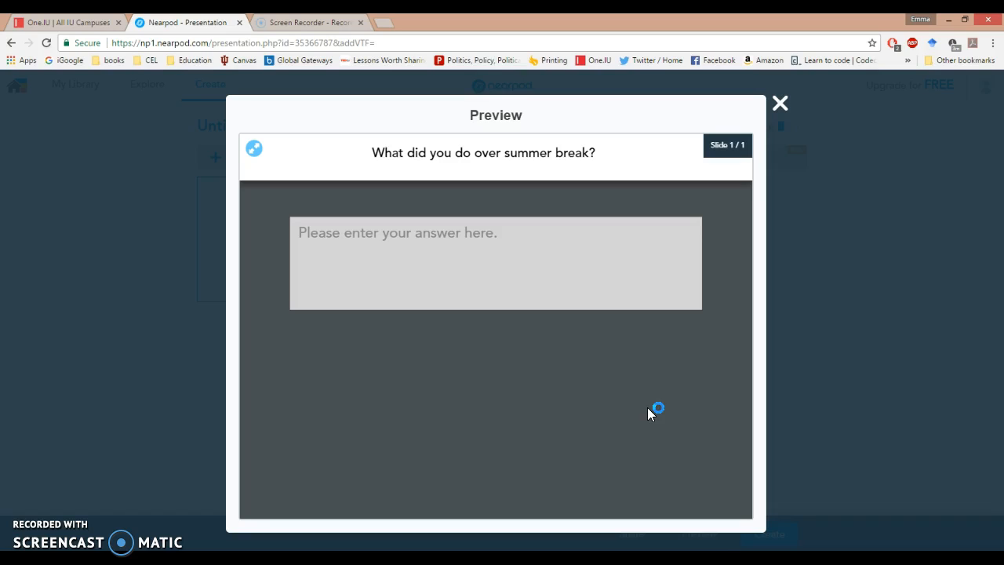
click(779, 103)
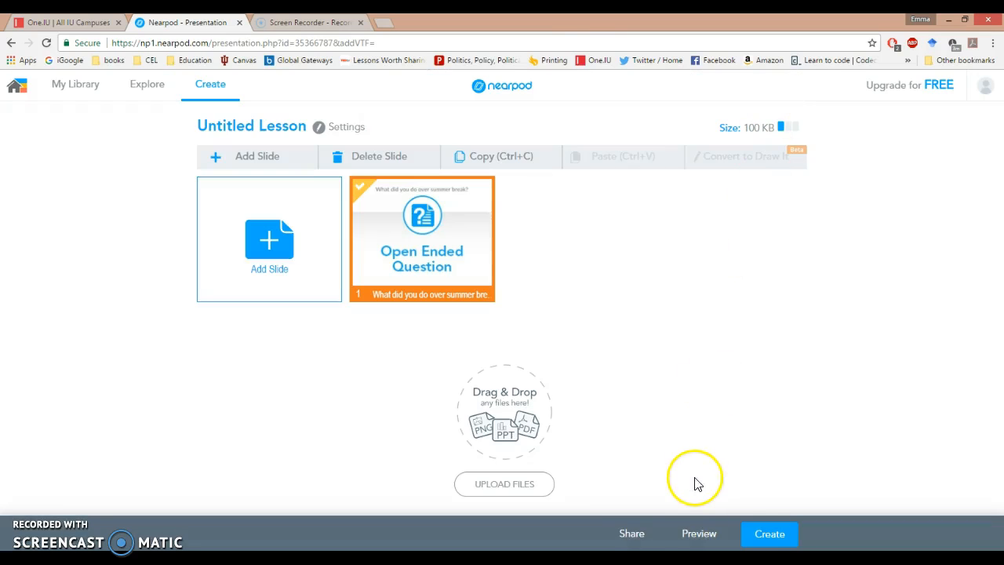
click(632, 534)
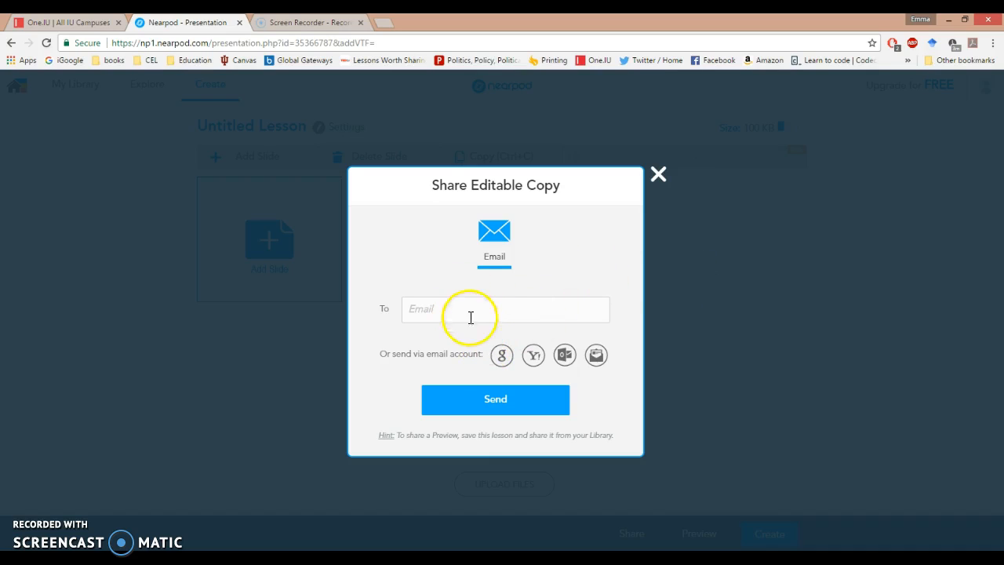
click(427, 428)
click(657, 178)
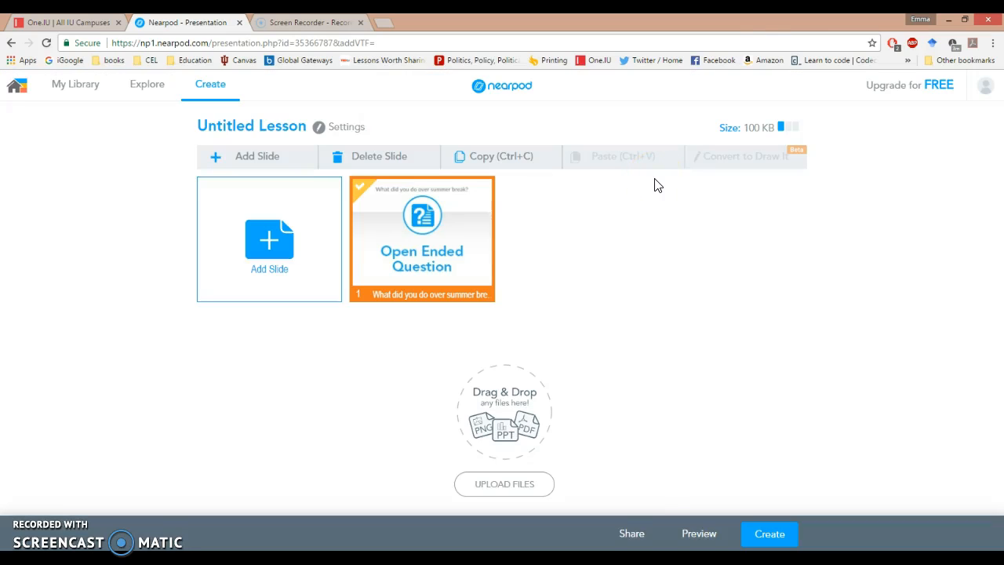
click(728, 411)
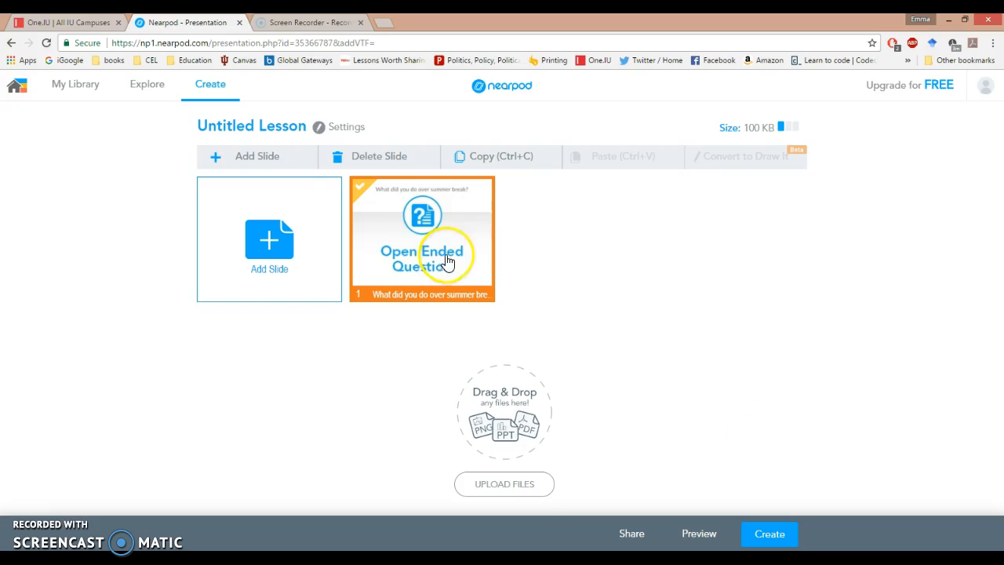
- Rename the lesson to "Practice" and try to create it
click(251, 123)
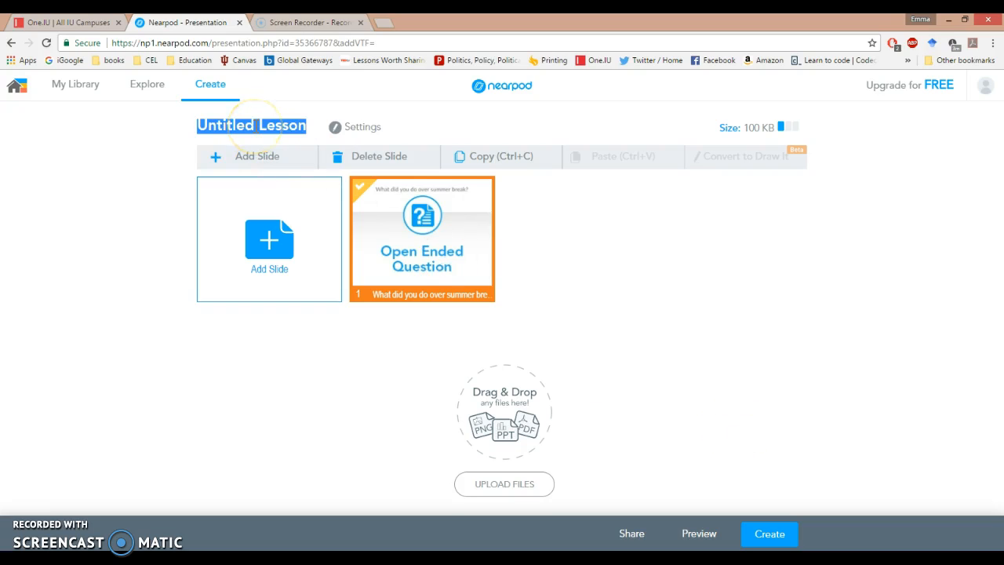
text(Practice)
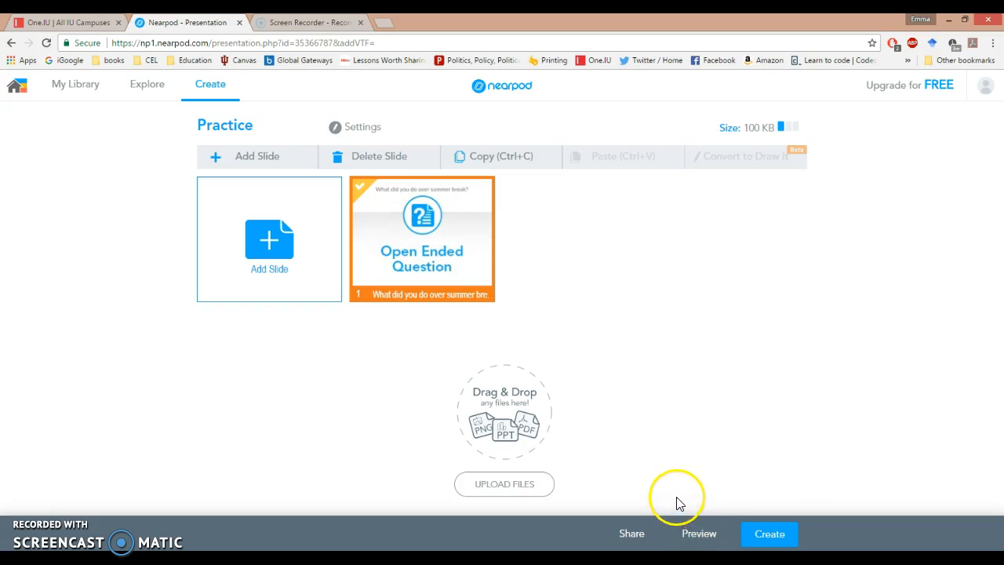
click(763, 536)
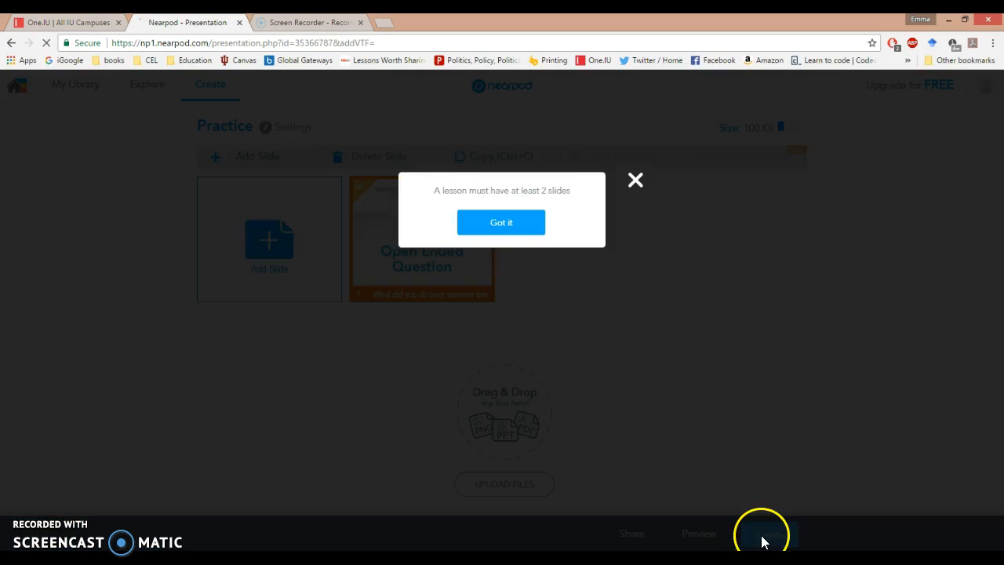
click(531, 229)
- Add a content slide to the lesson and make its body area a text box
click(262, 271)
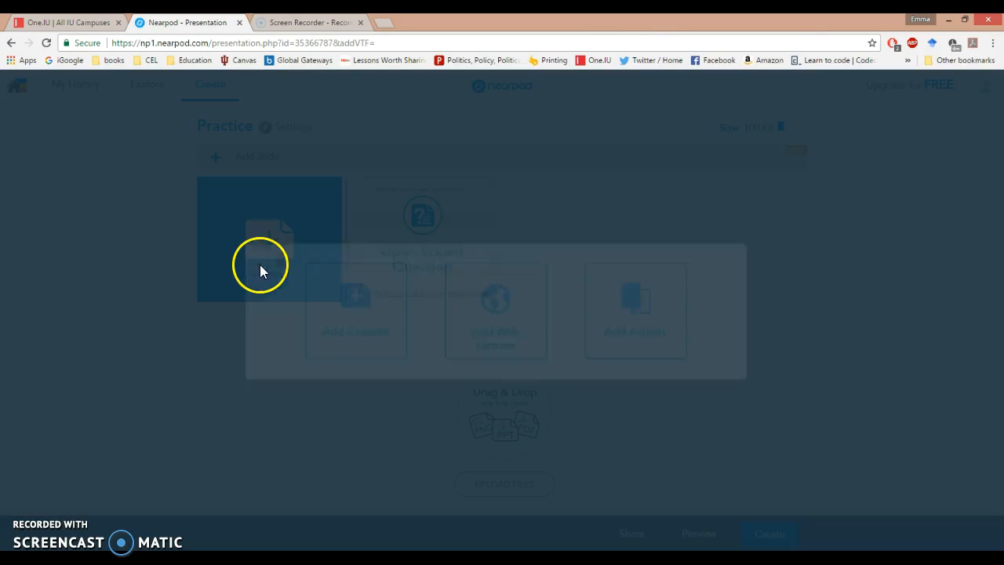
click(360, 324)
click(312, 365)
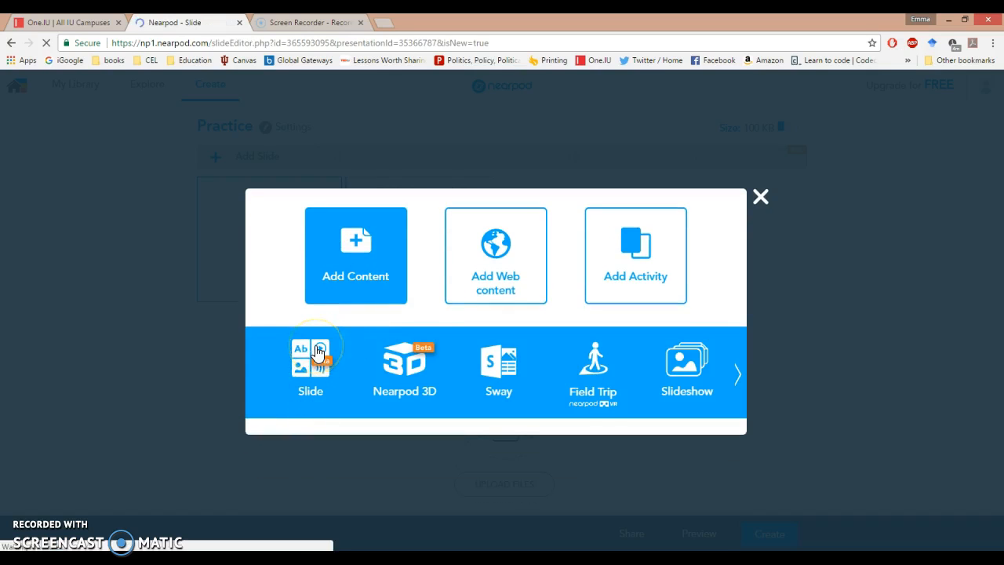
click(423, 264)
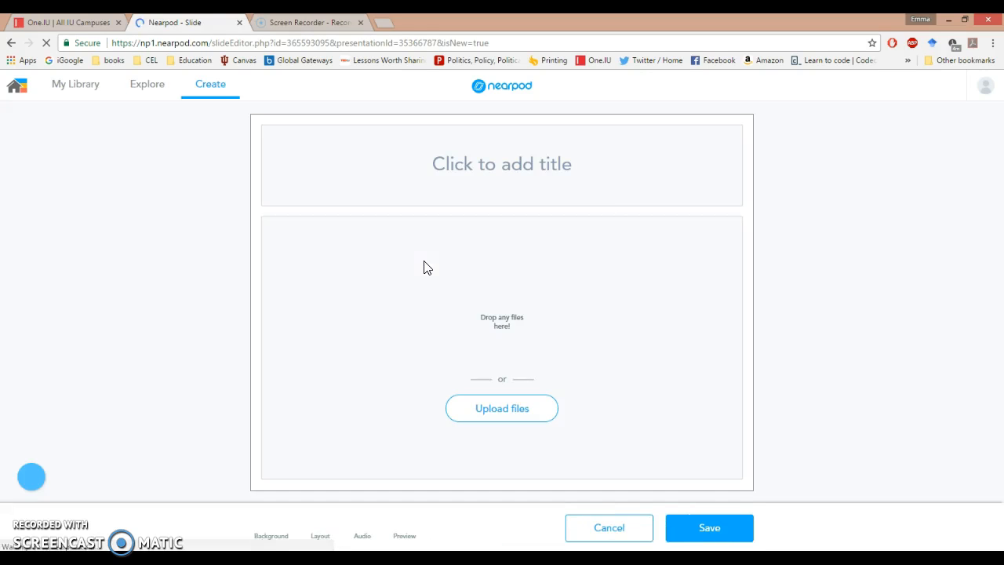
click(577, 393)
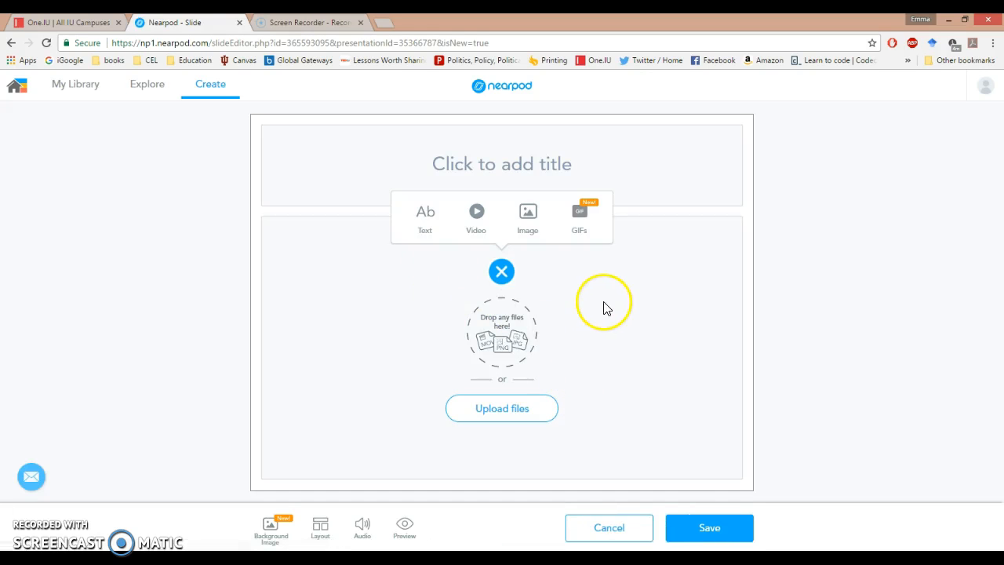
click(431, 226)
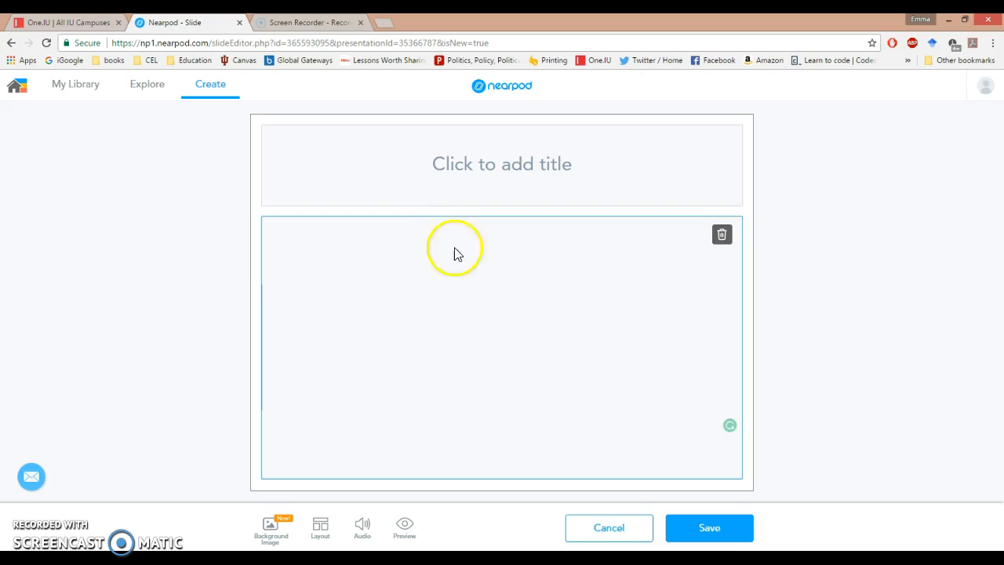
- Title the new slide "Practice", enter "Demo" as its body text, and save the slide
click(495, 179)
text(Pracice)
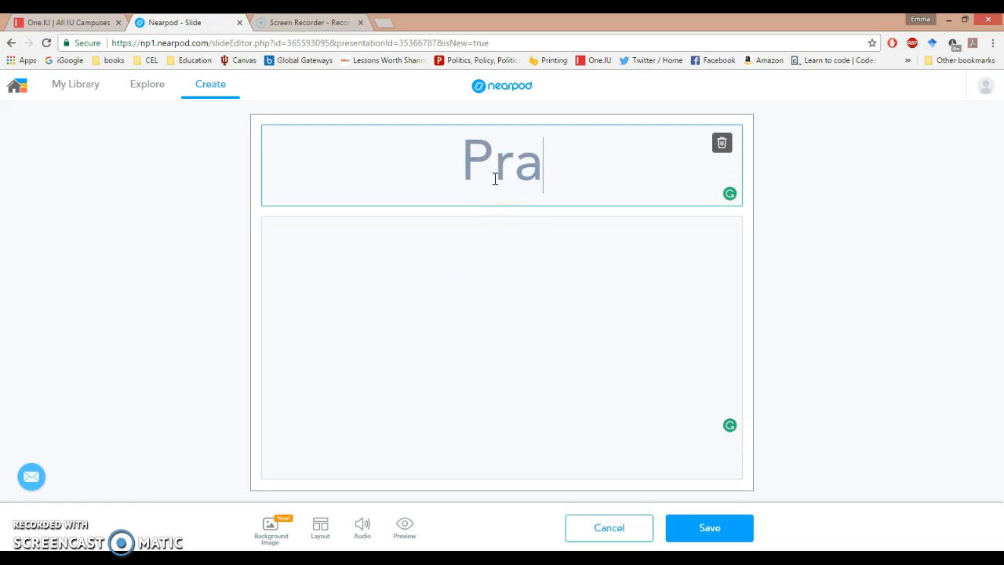
key(BackSpace)
key(BackSpace)
key(BackSpace)
text(tice)
click(484, 271)
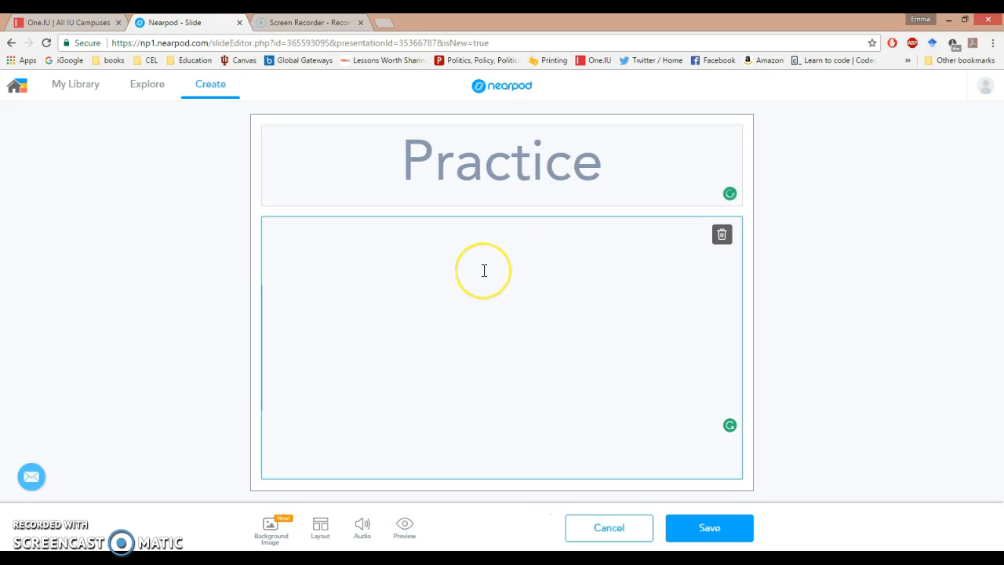
text(Demo)
click(709, 527)
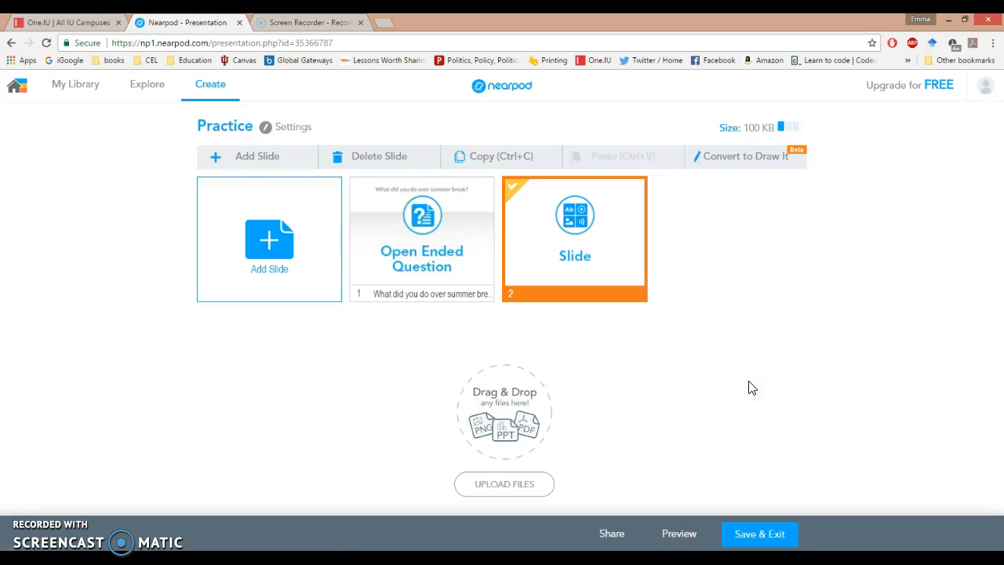
- Set the lesson's grade to Other and its subject to Other, and save and exit the lesson
click(739, 534)
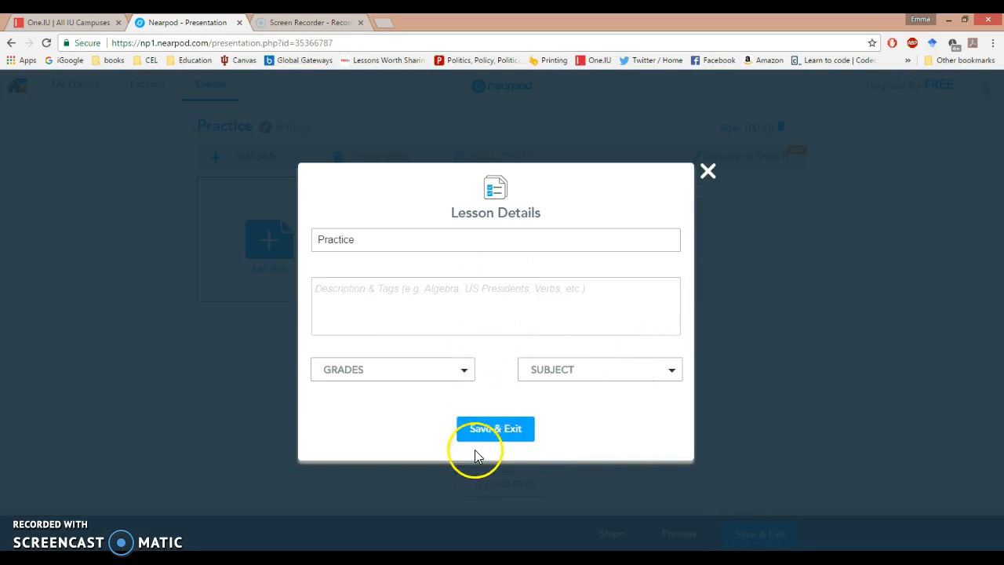
click(489, 434)
click(441, 378)
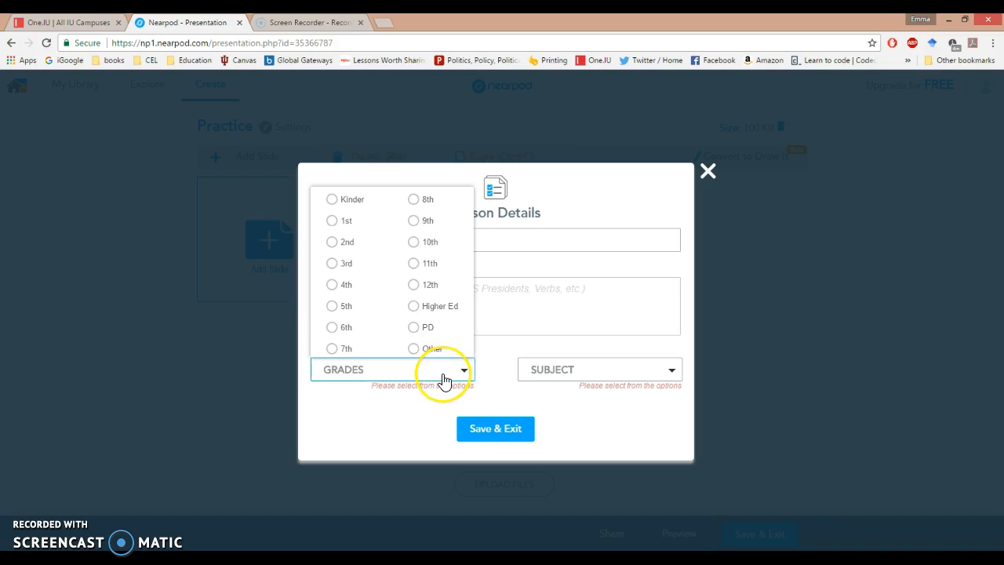
click(432, 351)
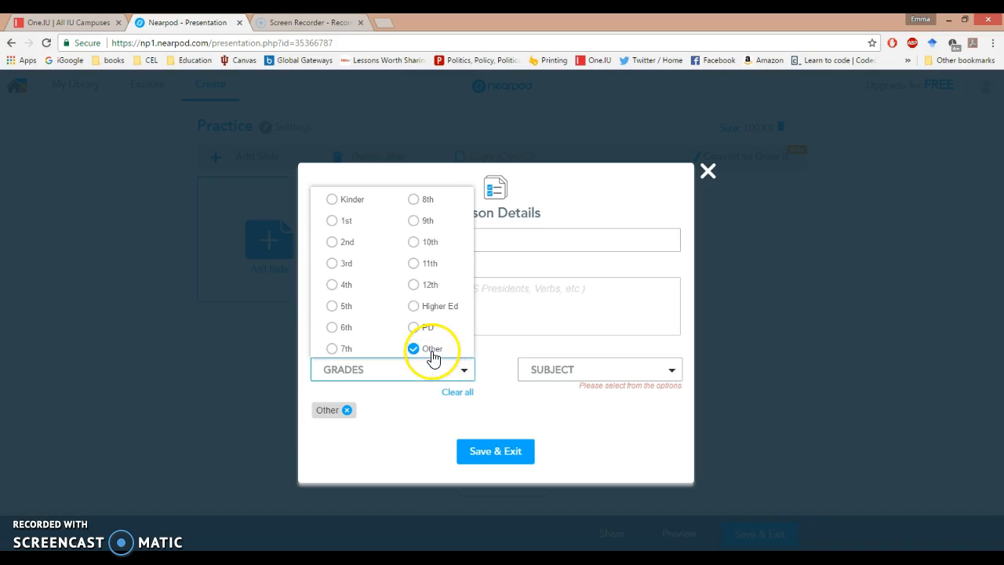
click(615, 375)
click(662, 345)
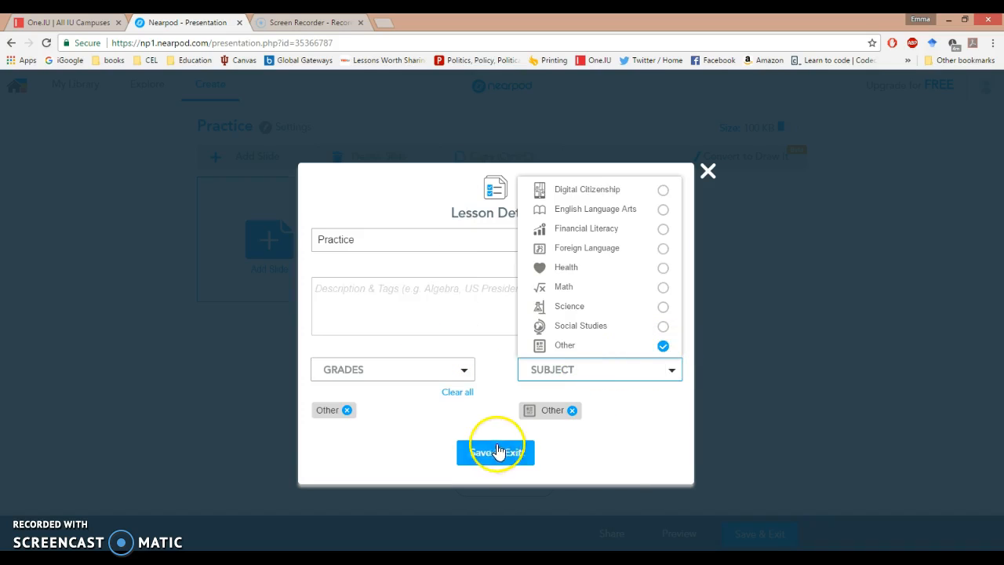
click(491, 452)
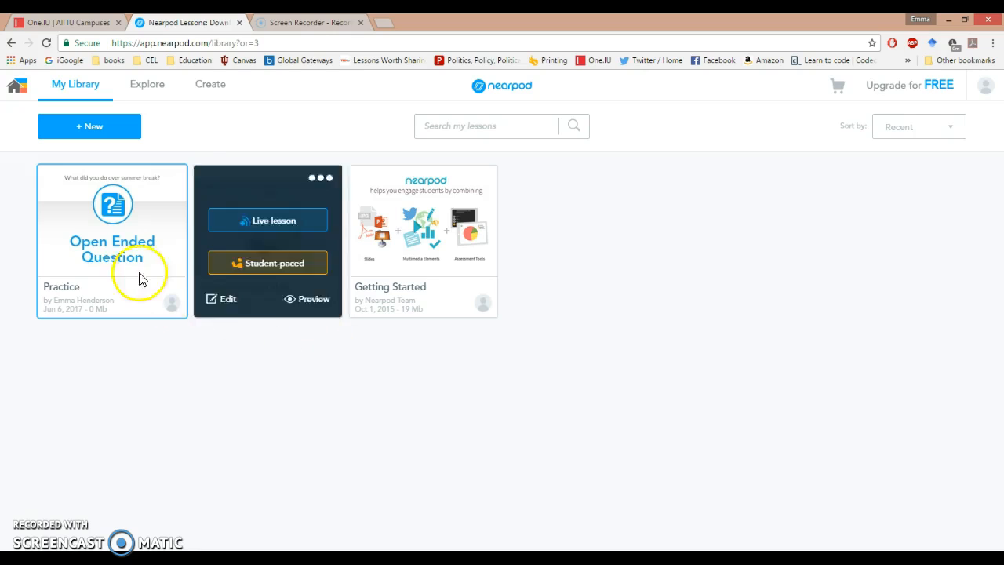
- View the additional options for the Practice lesson in the library, including Reports, and close them without choosing any
mouse_move(123, 251)
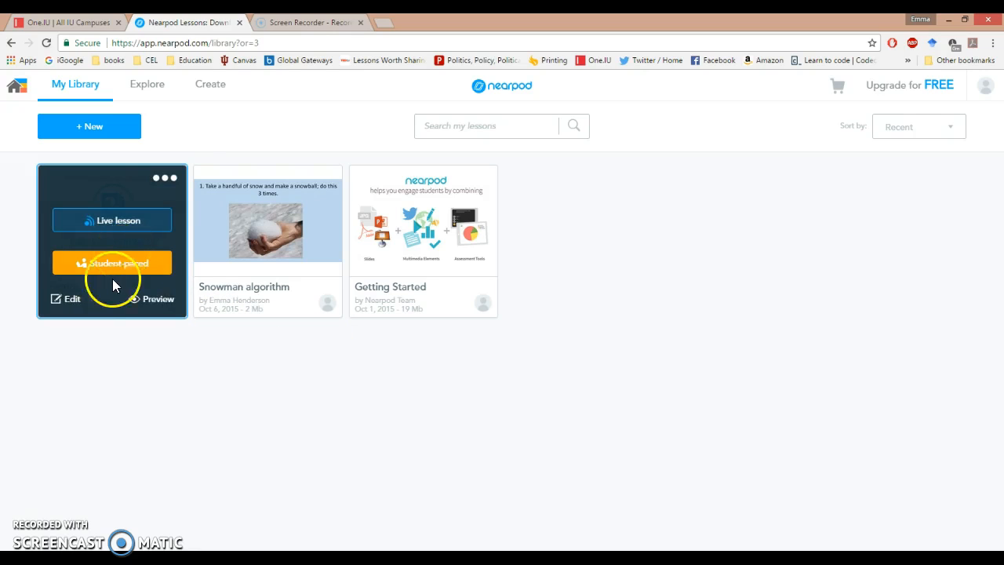
click(162, 180)
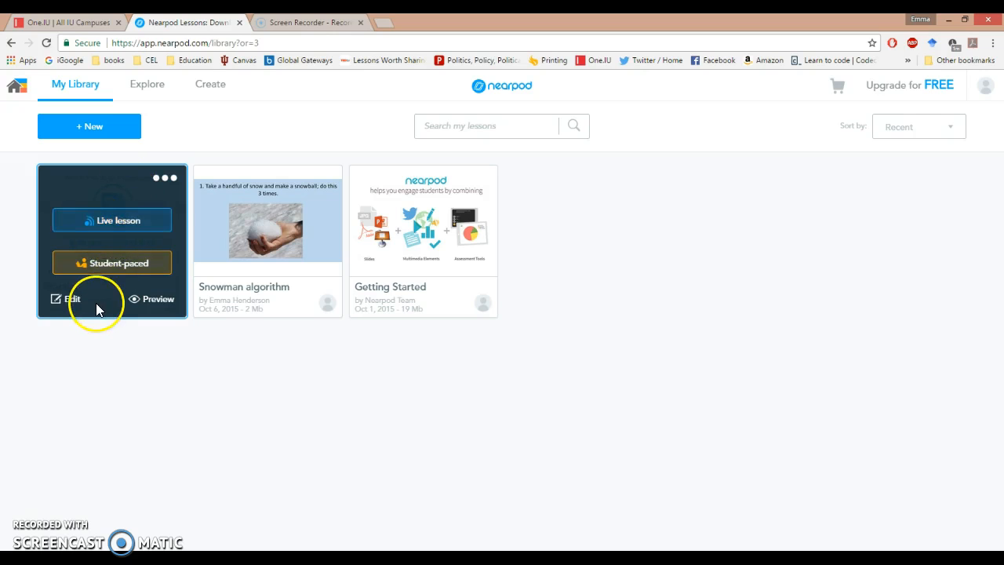
click(174, 182)
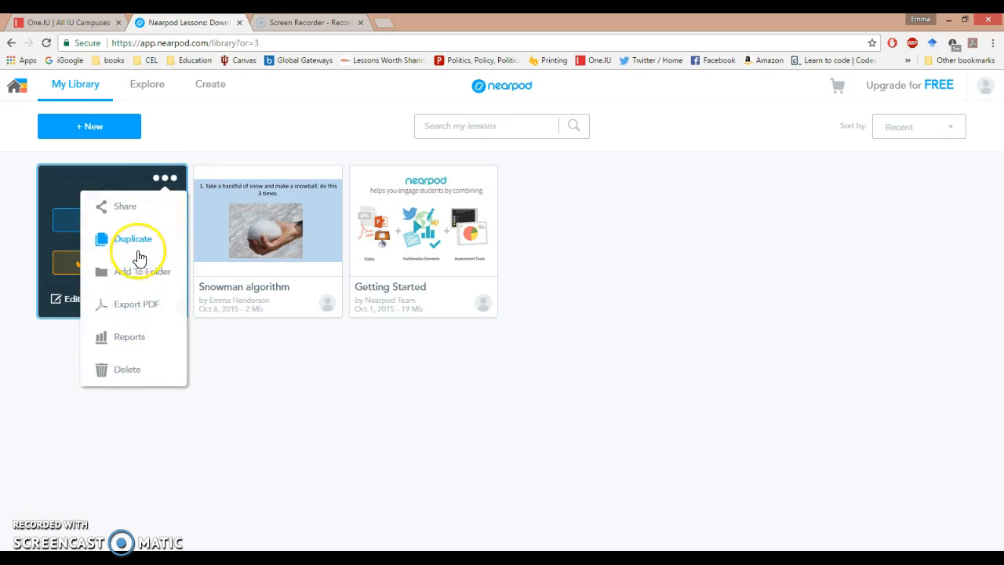
click(130, 337)
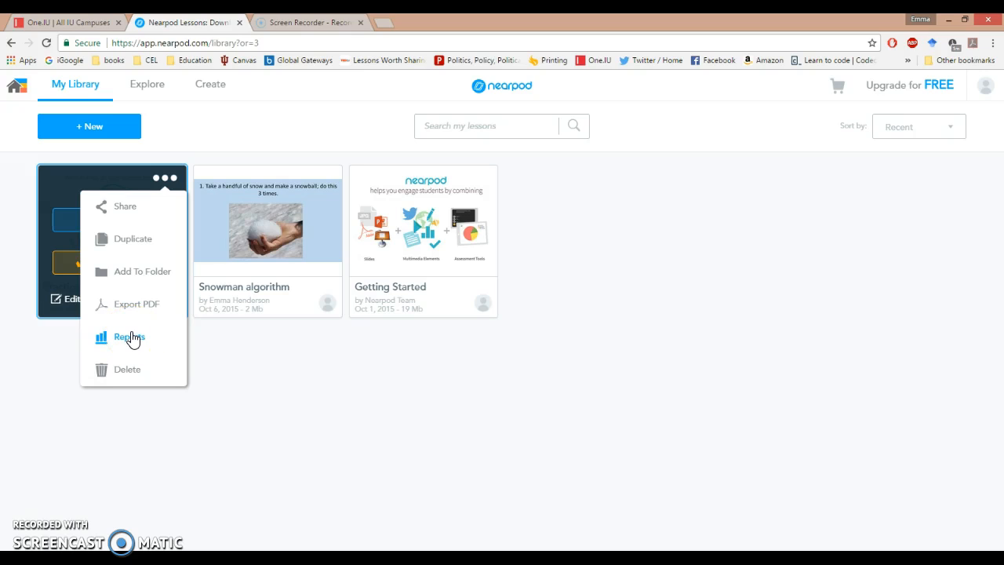
click(253, 387)
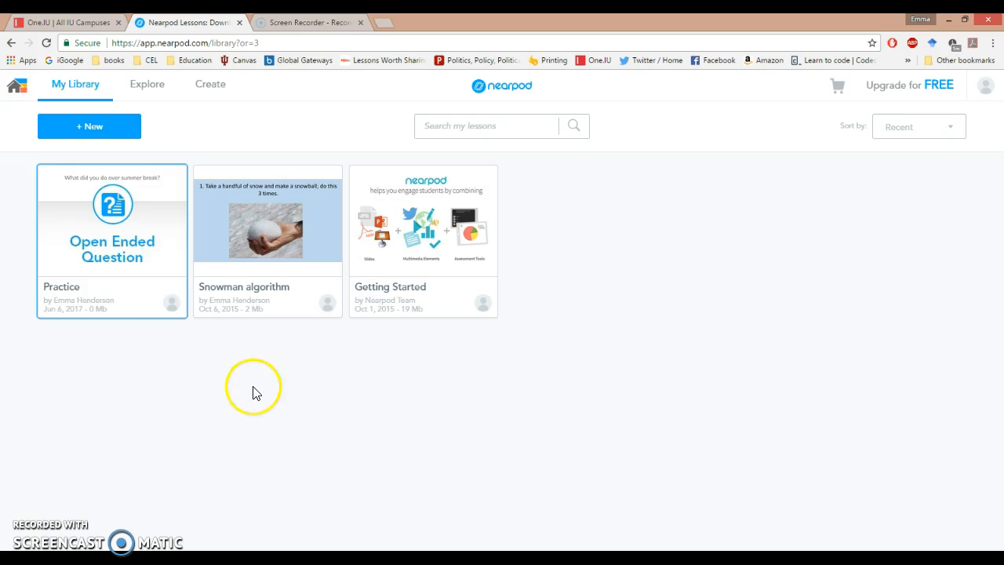